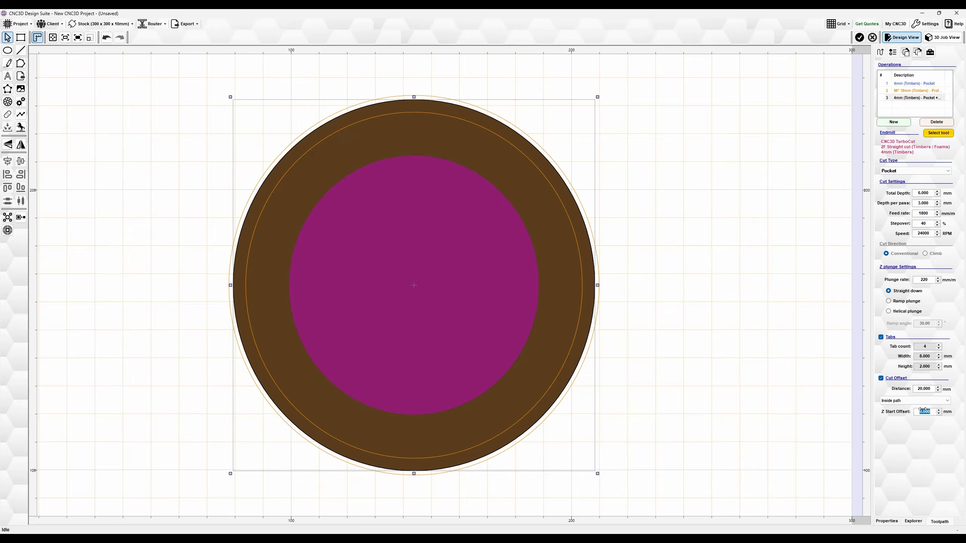
- Set the inner circular pocket's Z start offset to -6 mm and its total depth to 3 mm
{"action": "type", "text": "-6"}
{"action": "key", "text": "Return"}
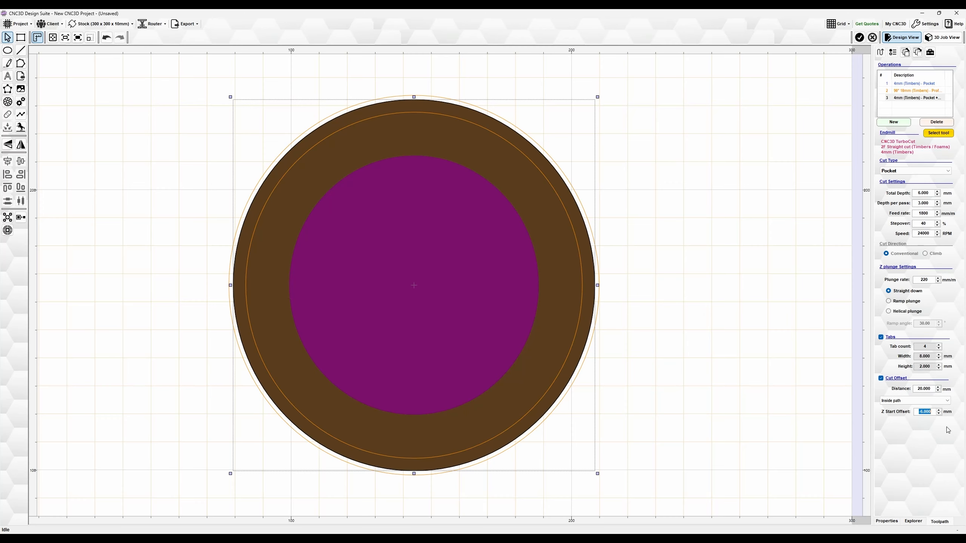
{"action": "double_click", "coordinate": [926, 193]}
{"action": "type", "text": "3"}
{"action": "key", "text": "Return"}
- Examine the stepped circular pocket up close in the 3D job view, and return to the design view
{"action": "left_click", "coordinate": [944, 39]}
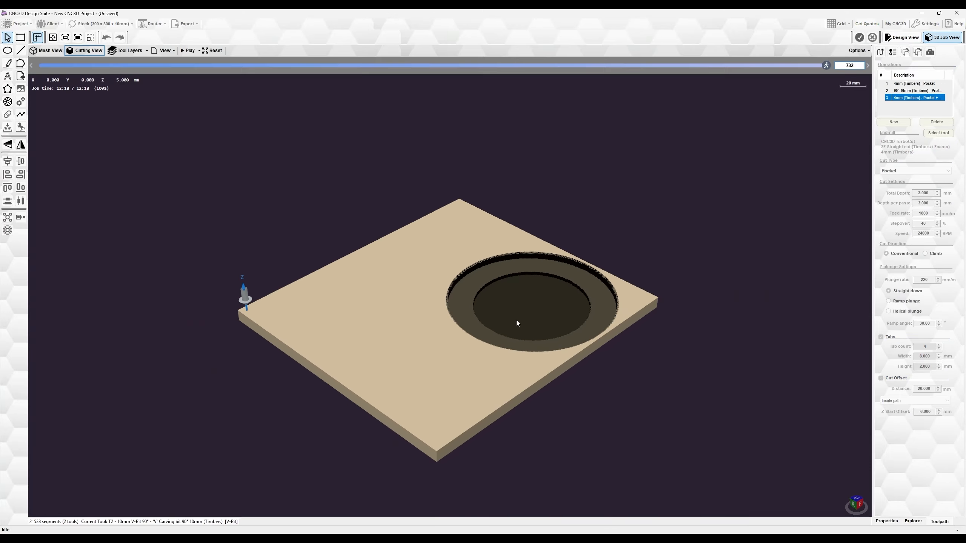
{"action": "scroll", "coordinate": [516, 309], "scroll_direction": "up", "scroll_amount": 5}
{"action": "left_click_drag", "start_coordinate": [479, 310], "coordinate": [498, 324]}
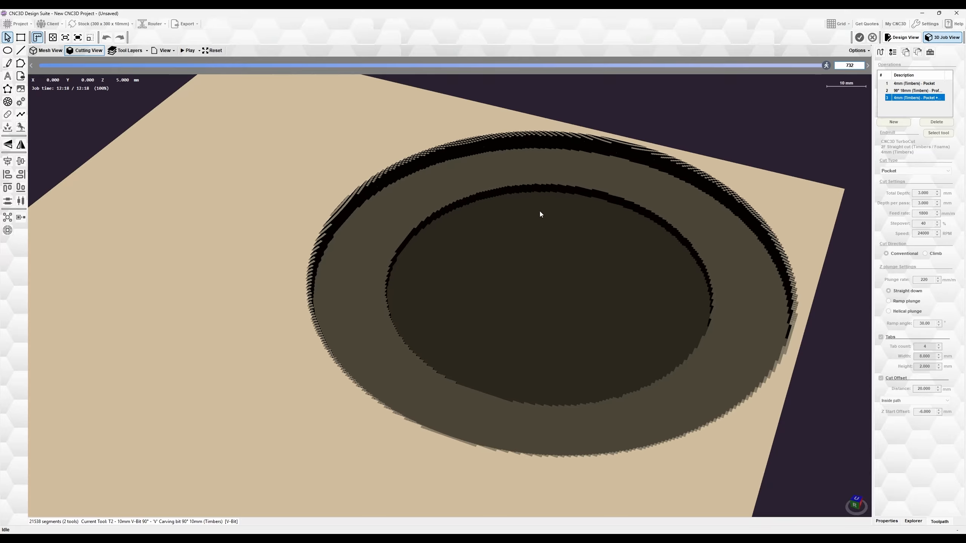
{"action": "left_click_drag", "start_coordinate": [510, 304], "coordinate": [437, 189]}
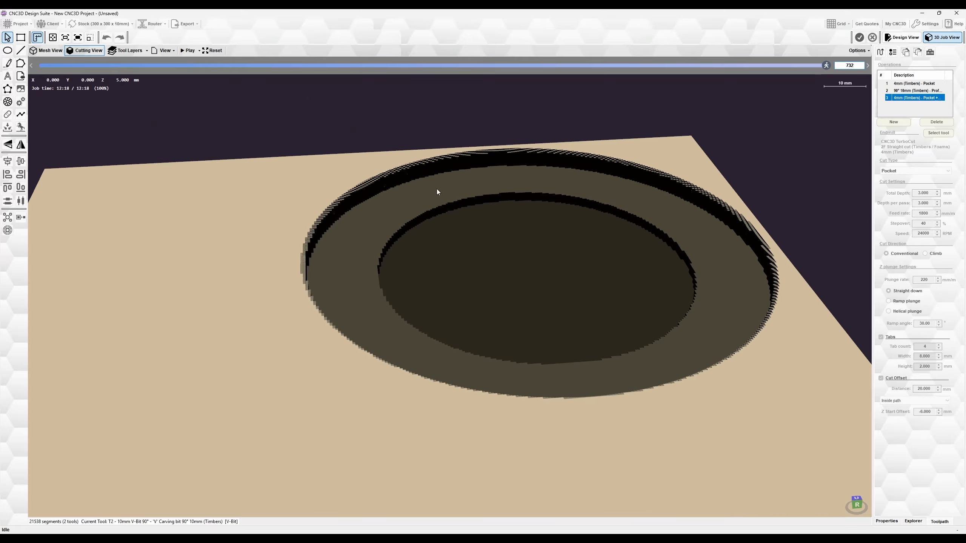
{"action": "left_click", "coordinate": [901, 38]}
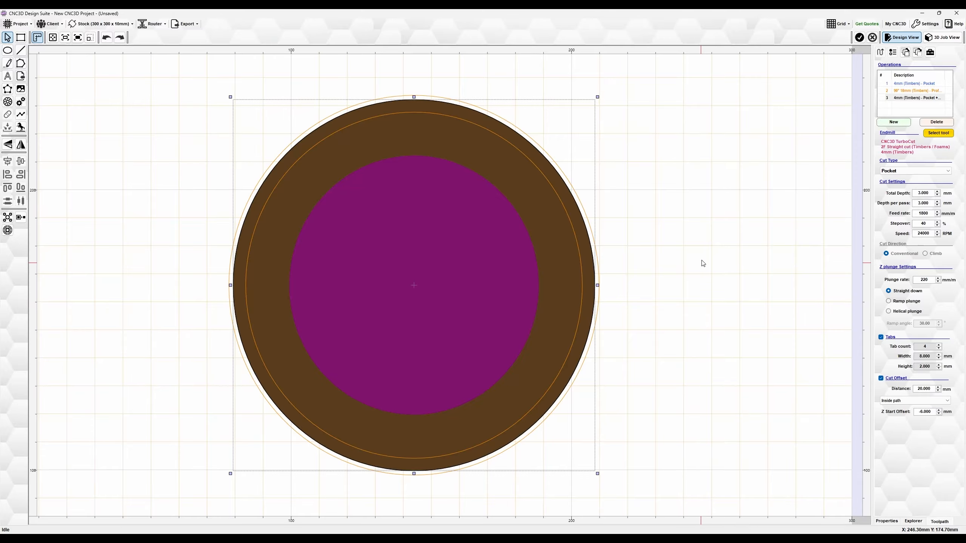
{"action": "left_click", "coordinate": [690, 236]}
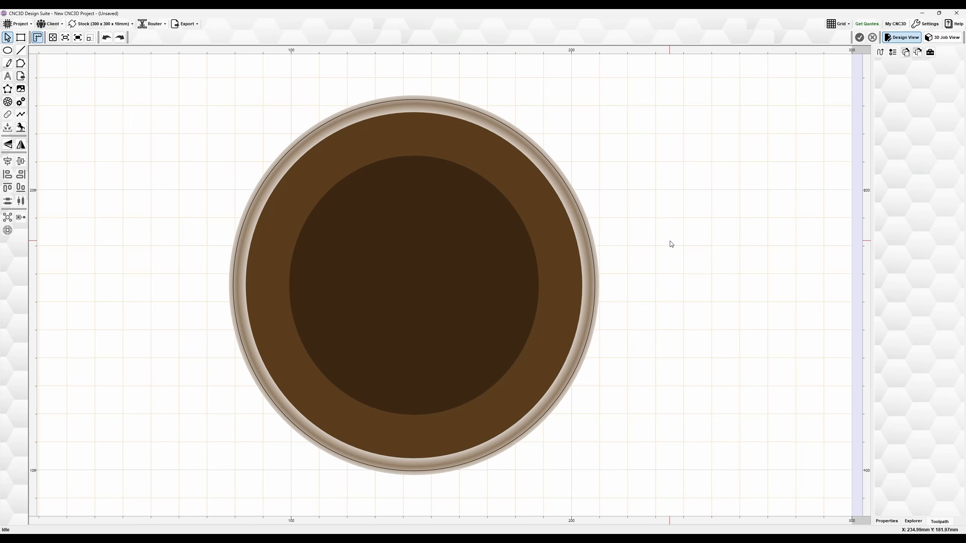
{"action": "left_click", "coordinate": [563, 239]}
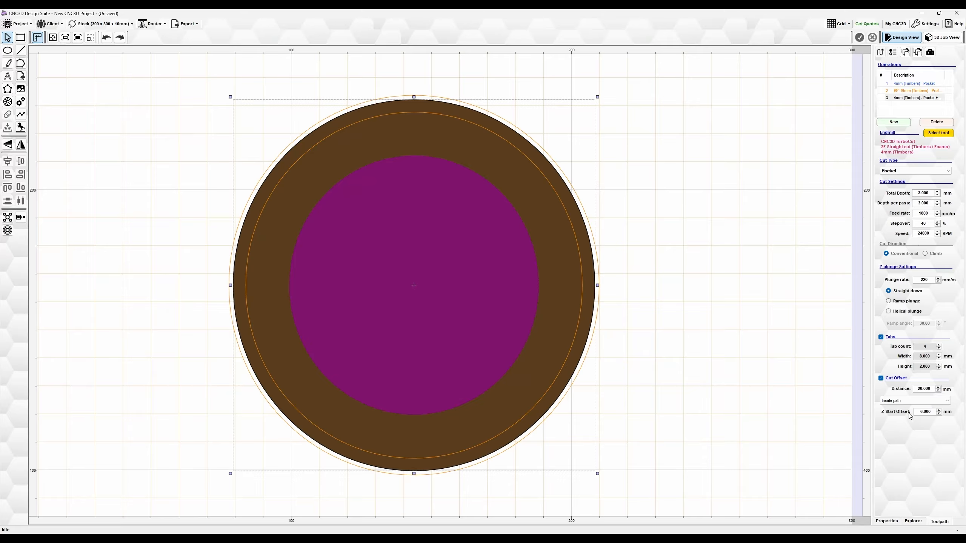
{"action": "left_click", "coordinate": [649, 388]}
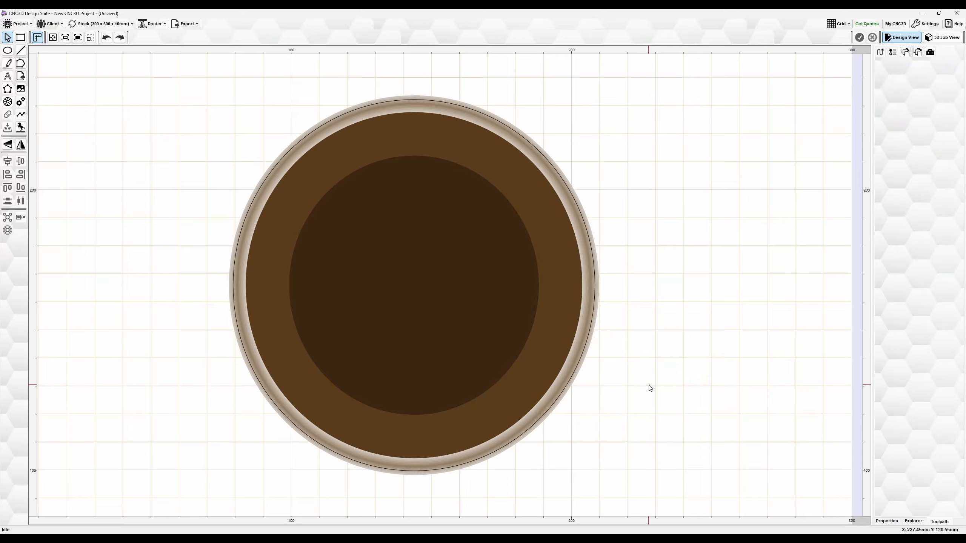
{"action": "left_click", "coordinate": [459, 292]}
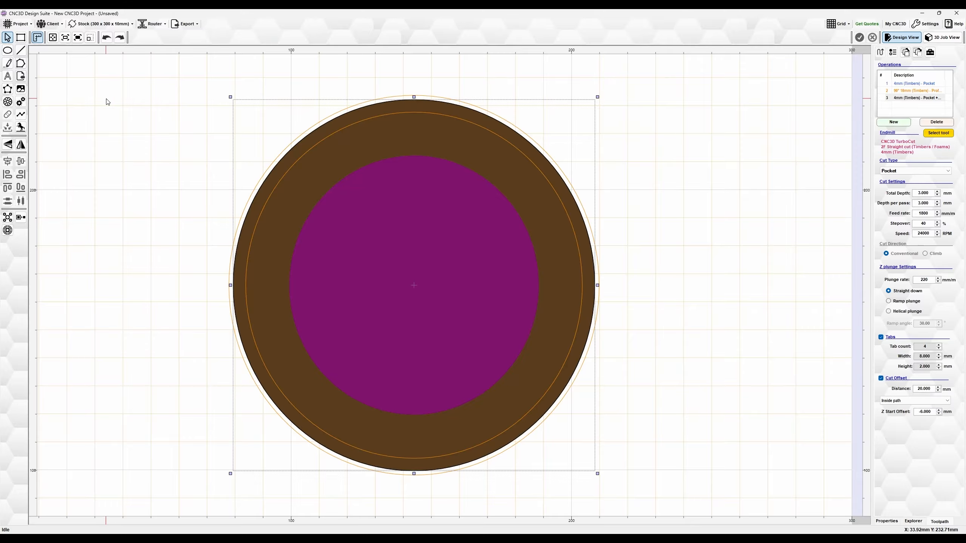
- Scale the circle with its toolpaths down and move it to the upper right area of the stock
{"action": "left_click", "coordinate": [213, 171]}
{"action": "scroll", "coordinate": [398, 228], "scroll_direction": "down", "scroll_amount": 3}
{"action": "scroll", "coordinate": [398, 227], "scroll_direction": "down", "scroll_amount": 1}
{"action": "left_click_drag", "start_coordinate": [328, 169], "coordinate": [494, 348]}
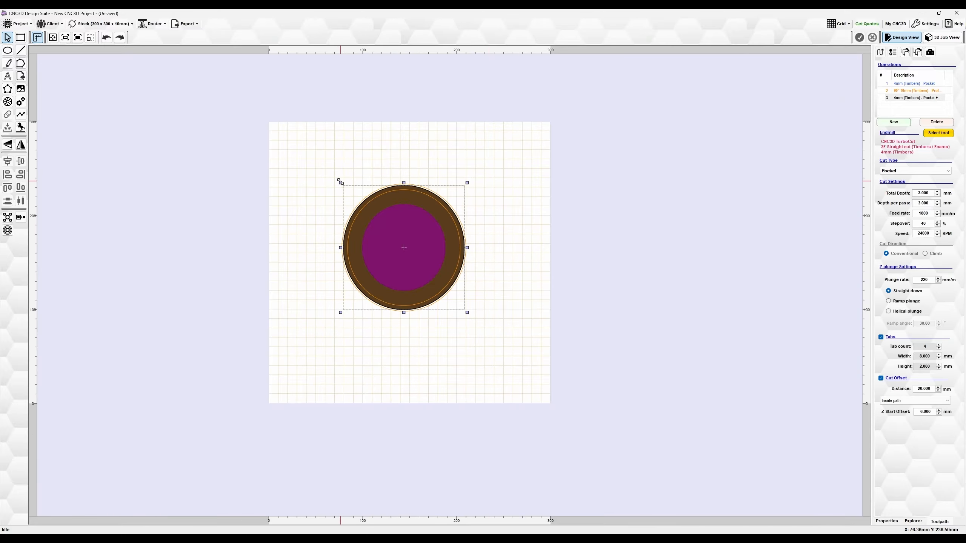
{"action": "left_click_drag", "start_coordinate": [341, 183], "coordinate": [414, 259]}
{"action": "left_click_drag", "start_coordinate": [442, 304], "coordinate": [501, 218]}
{"action": "left_click", "coordinate": [466, 338]}
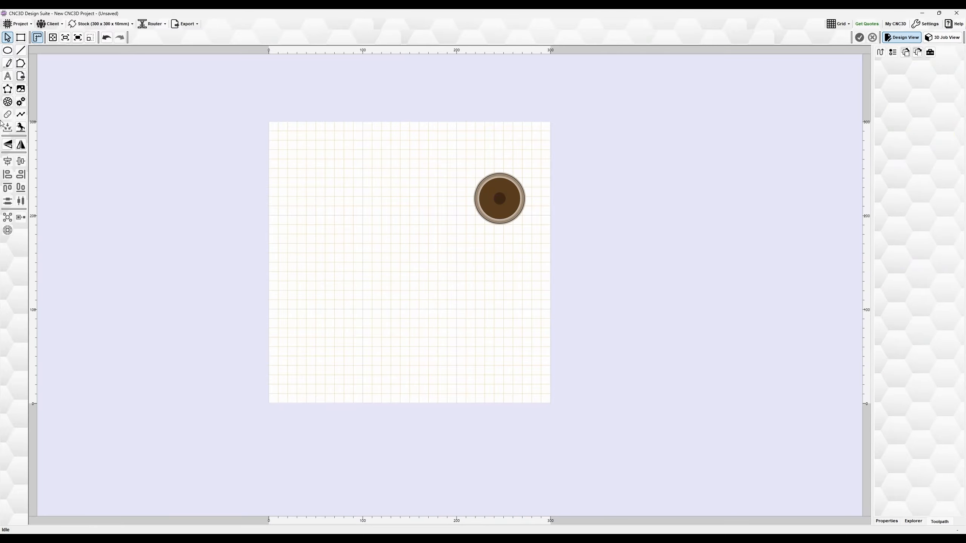
- Import the 3D model tvdinner.stl from the Desktop onto the stock
{"action": "left_click", "coordinate": [20, 89]}
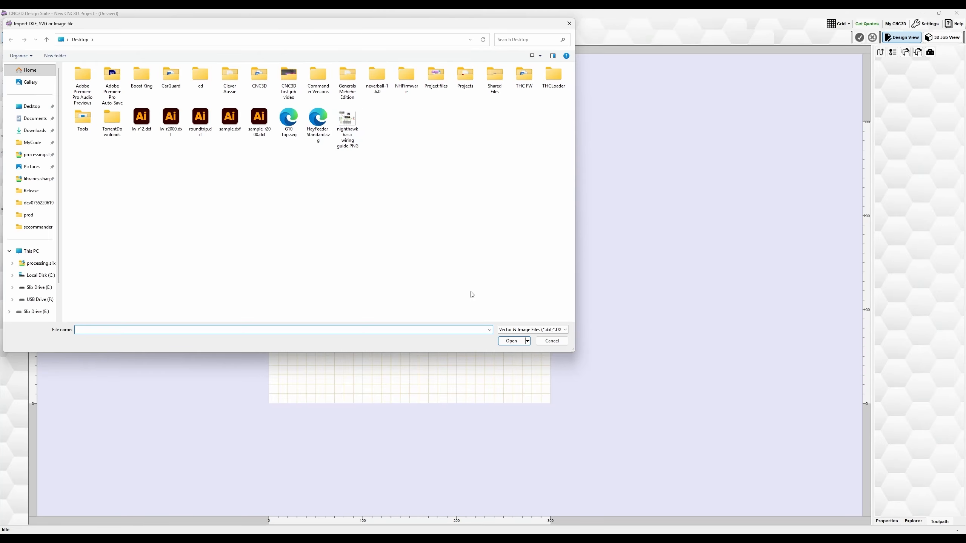
{"action": "left_click", "coordinate": [551, 341]}
{"action": "left_click", "coordinate": [20, 90]}
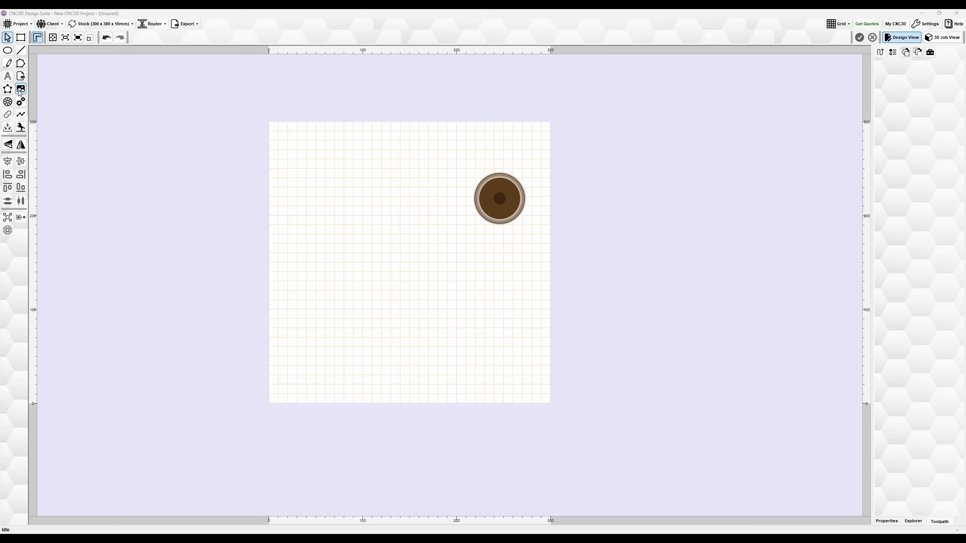
{"action": "left_click", "coordinate": [142, 118]}
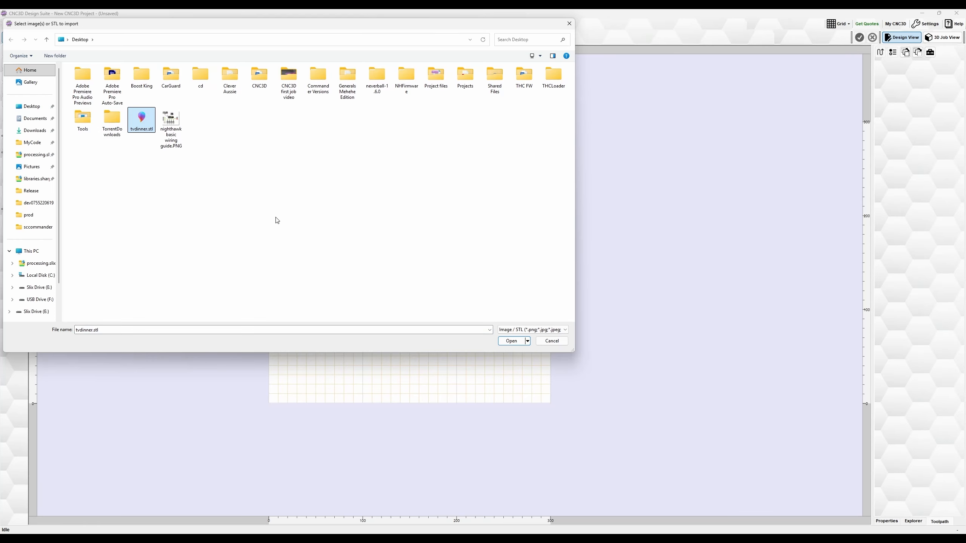
{"action": "left_click", "coordinate": [512, 341]}
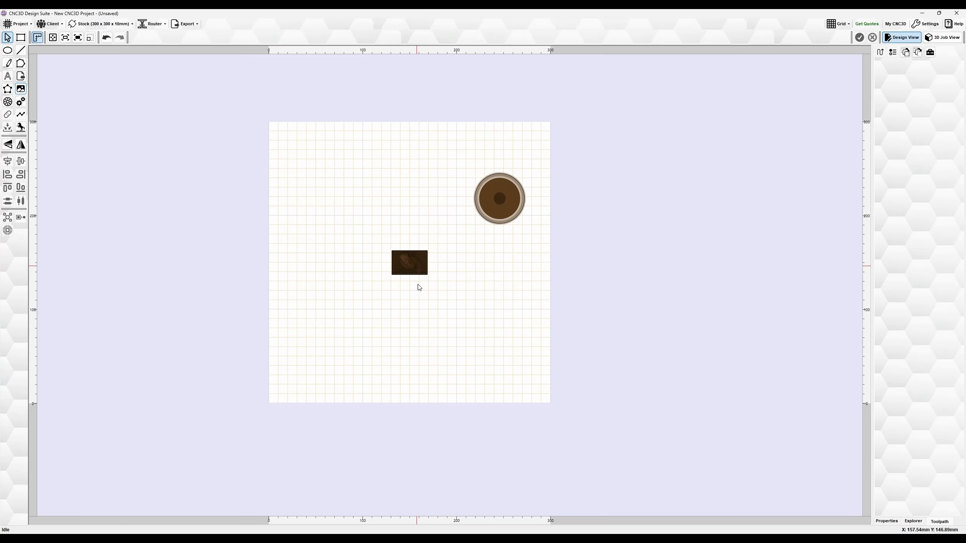
- Enlarge the imported relief to about 163 × 109 mm and place it in the lower left area of the stock
{"action": "left_click", "coordinate": [403, 265]}
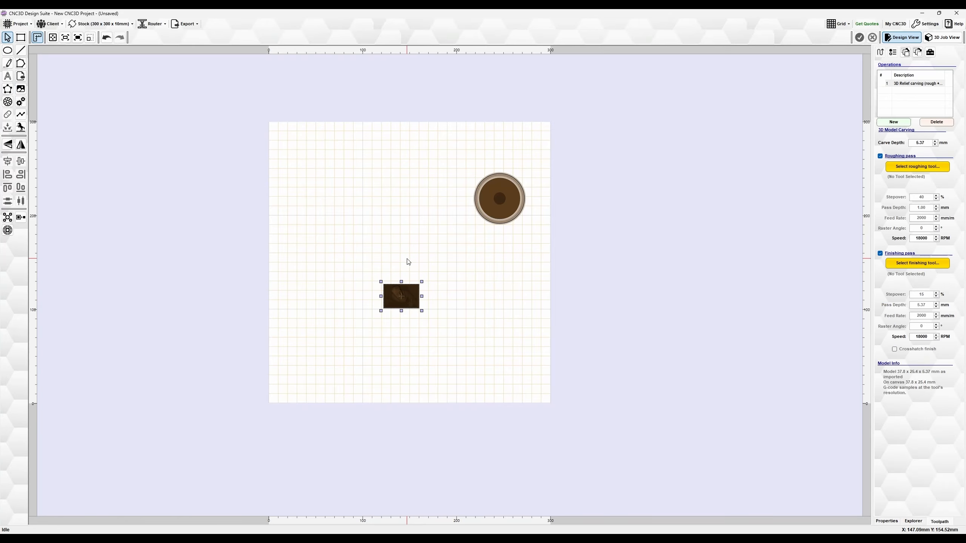
{"action": "left_click_drag", "start_coordinate": [421, 312], "coordinate": [538, 385]}
{"action": "left_click_drag", "start_coordinate": [498, 349], "coordinate": [422, 319]}
{"action": "scroll", "coordinate": [422, 319], "scroll_direction": "up", "scroll_amount": 3}
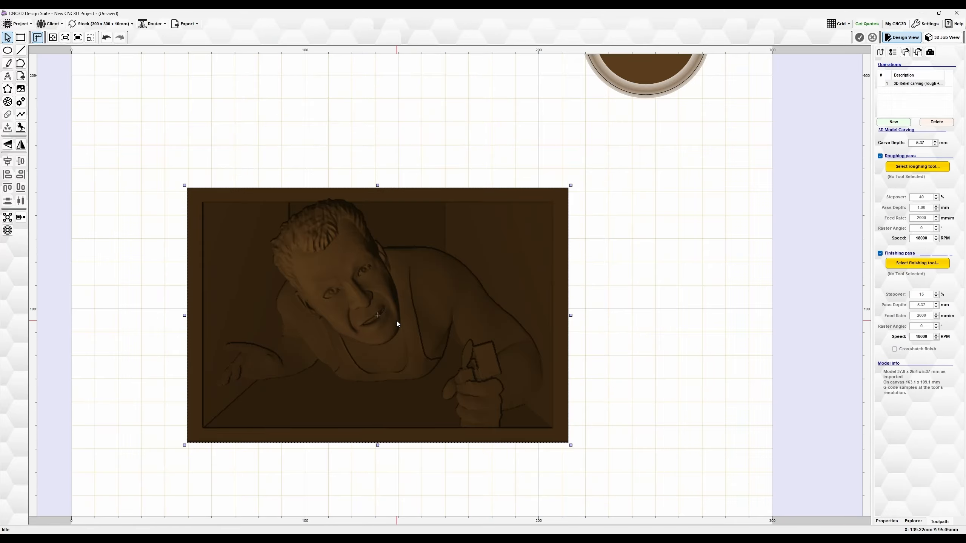
- Assign the 4mm (Timbers) 2F straight cut endmill to the relief's roughing pass and have that pass enabled
{"action": "left_click", "coordinate": [907, 167]}
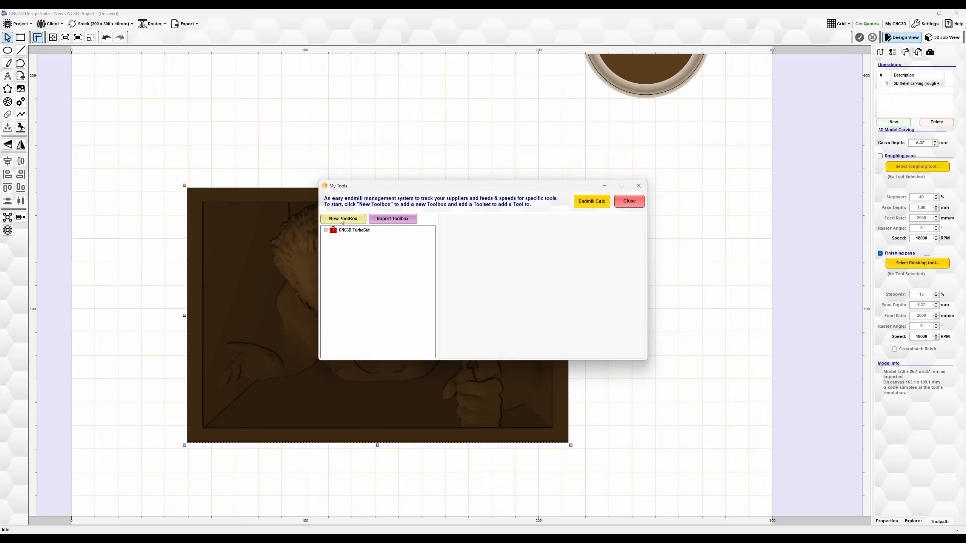
{"action": "left_click", "coordinate": [326, 230]}
{"action": "double_click", "coordinate": [372, 237]}
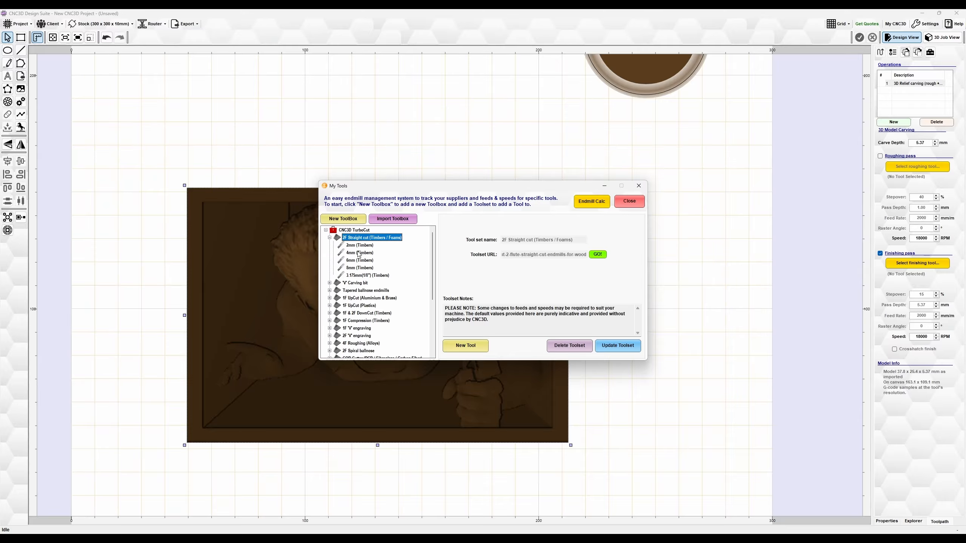
{"action": "left_click", "coordinate": [359, 252]}
{"action": "left_click", "coordinate": [465, 348]}
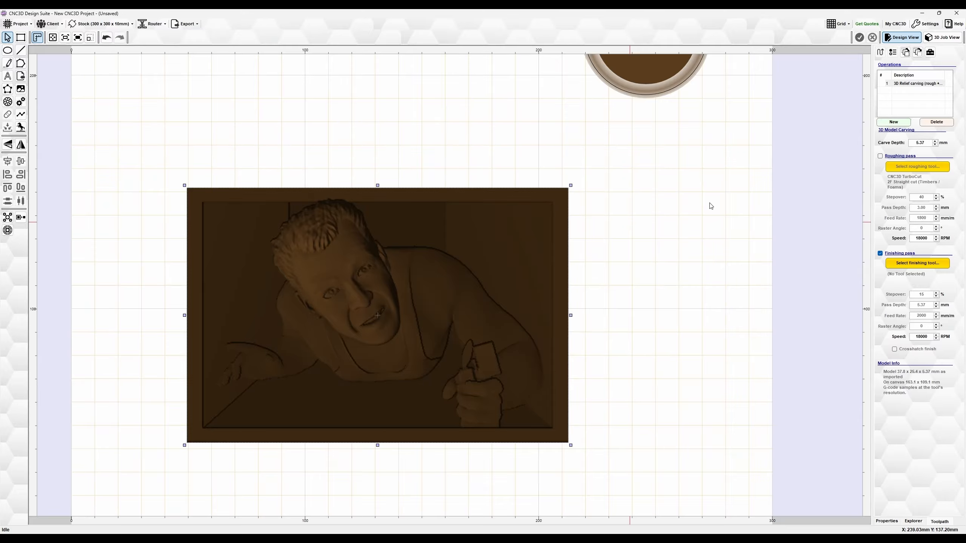
{"action": "left_click", "coordinate": [880, 156]}
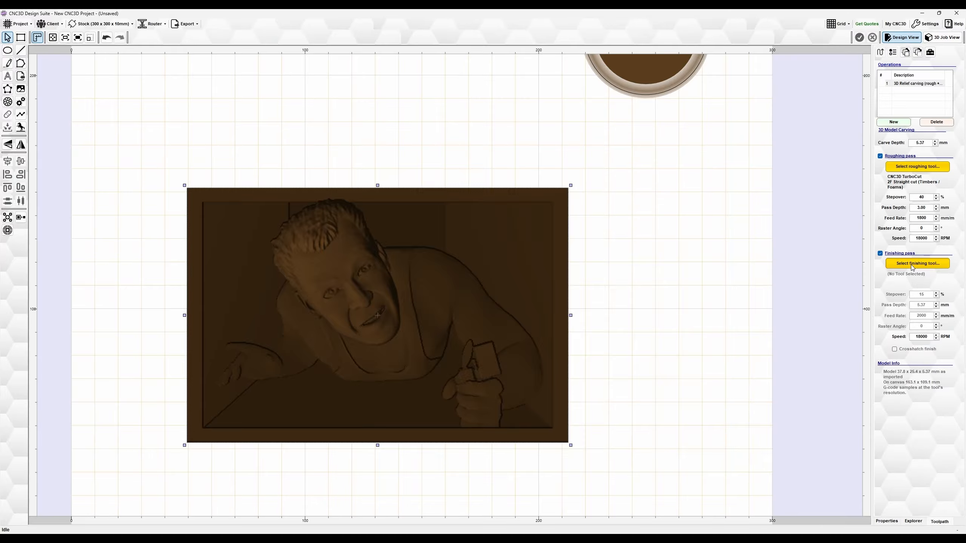
- Assign the 0.5mm (Timbers) tapered ballnose endmill to the relief's finishing pass
{"action": "left_click", "coordinate": [898, 264]}
{"action": "left_click", "coordinate": [326, 230]}
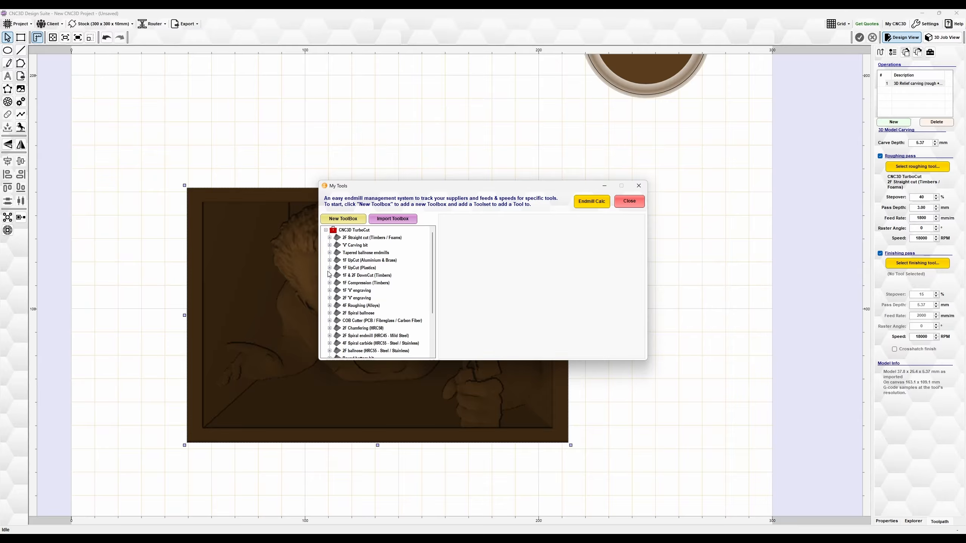
{"action": "left_click", "coordinate": [329, 253]}
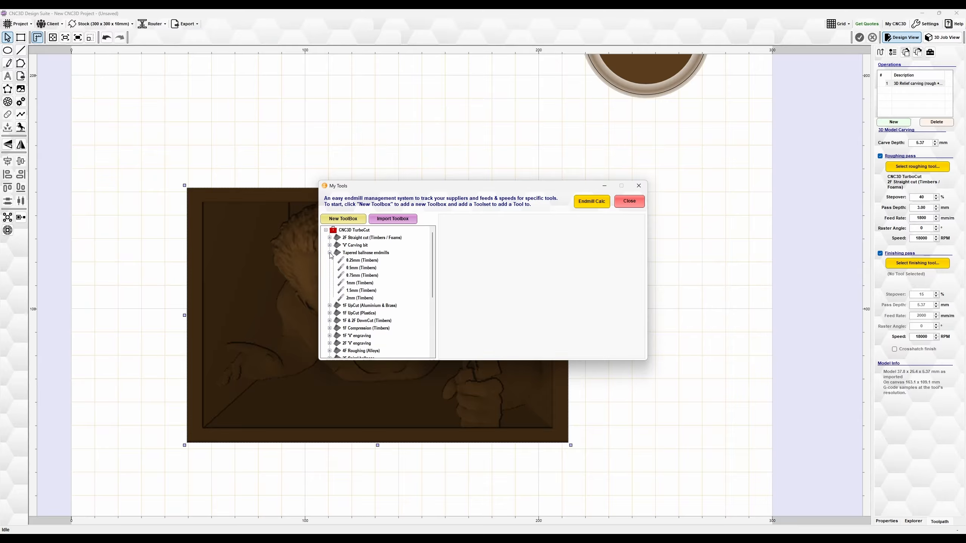
{"action": "left_click", "coordinate": [357, 268]}
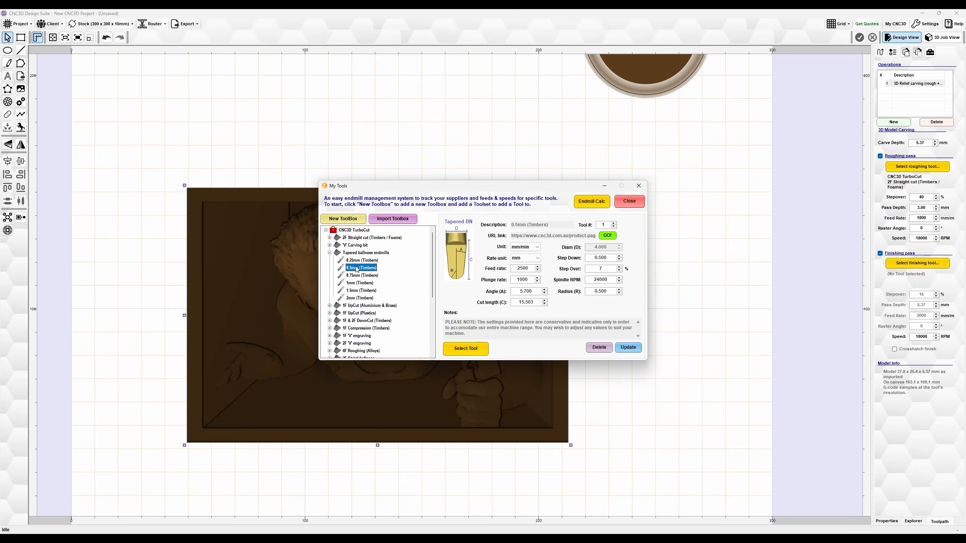
{"action": "left_click", "coordinate": [466, 348]}
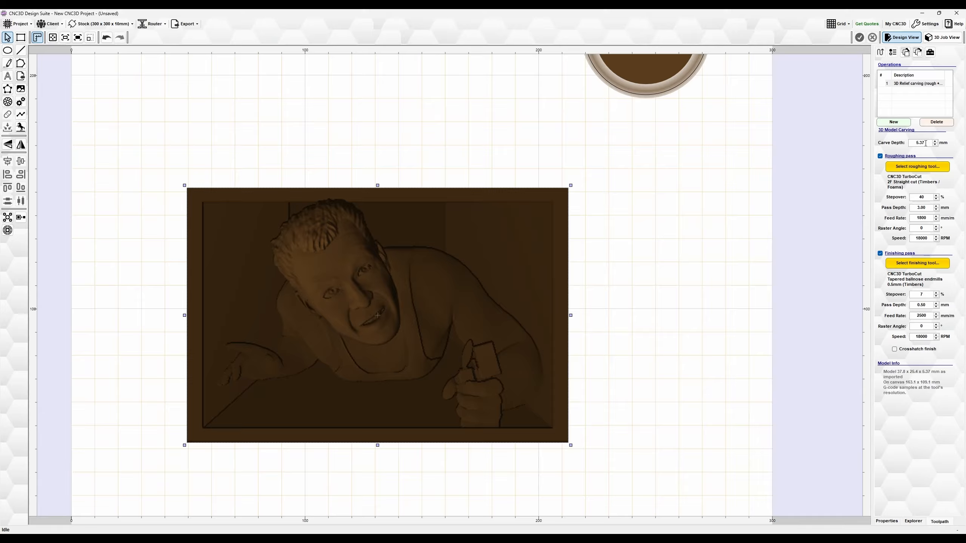
- Add a second operation to the relief as an outside profile cut
{"action": "left_click", "coordinate": [598, 307]}
{"action": "left_click", "coordinate": [480, 315]}
{"action": "left_click", "coordinate": [890, 123]}
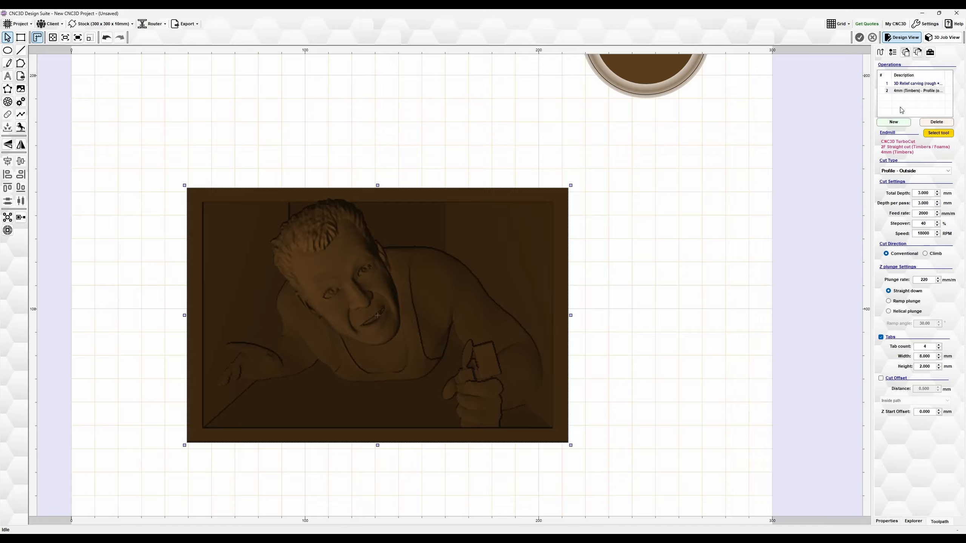
{"action": "left_click", "coordinate": [573, 277]}
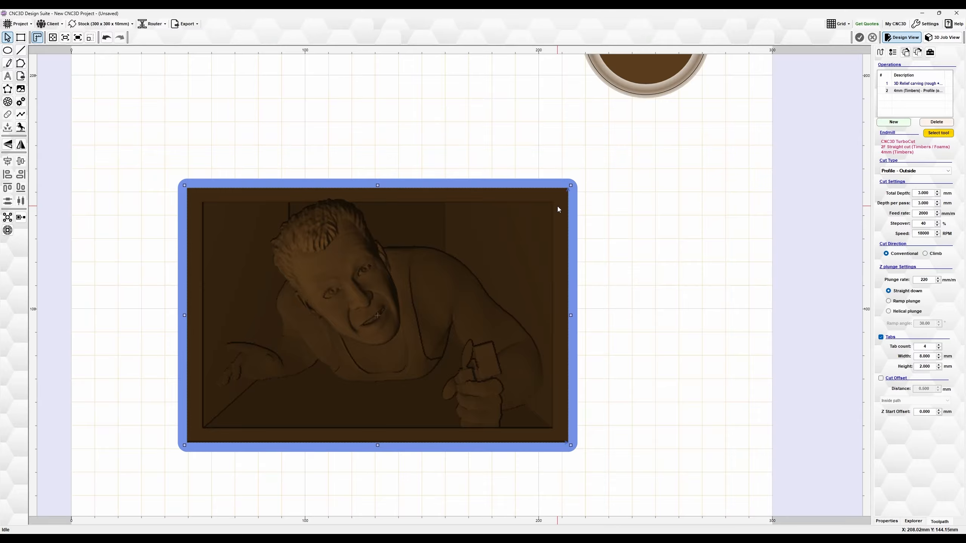
- Change the profile operation's tool to the 90° 10mm (Timbers) V carving bit
{"action": "left_click", "coordinate": [938, 133]}
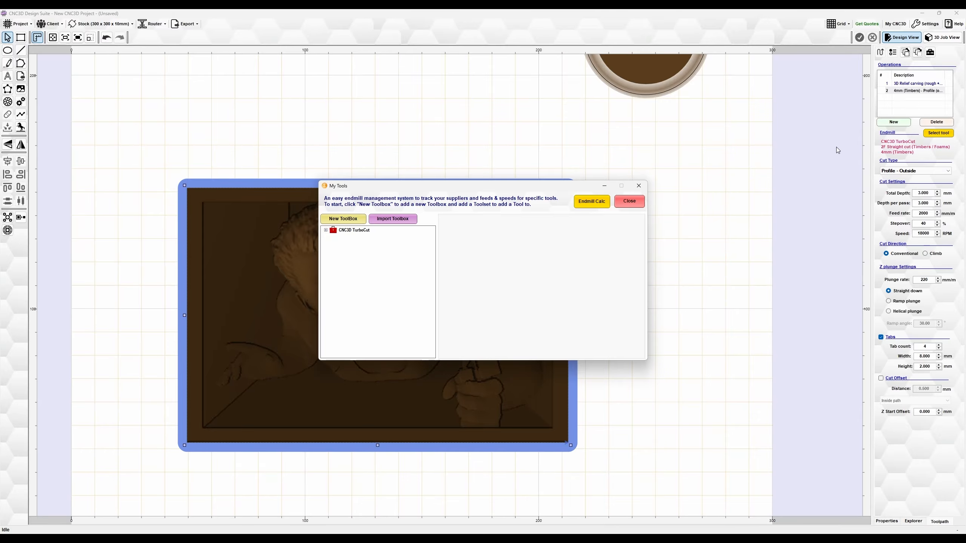
{"action": "left_click", "coordinate": [326, 230]}
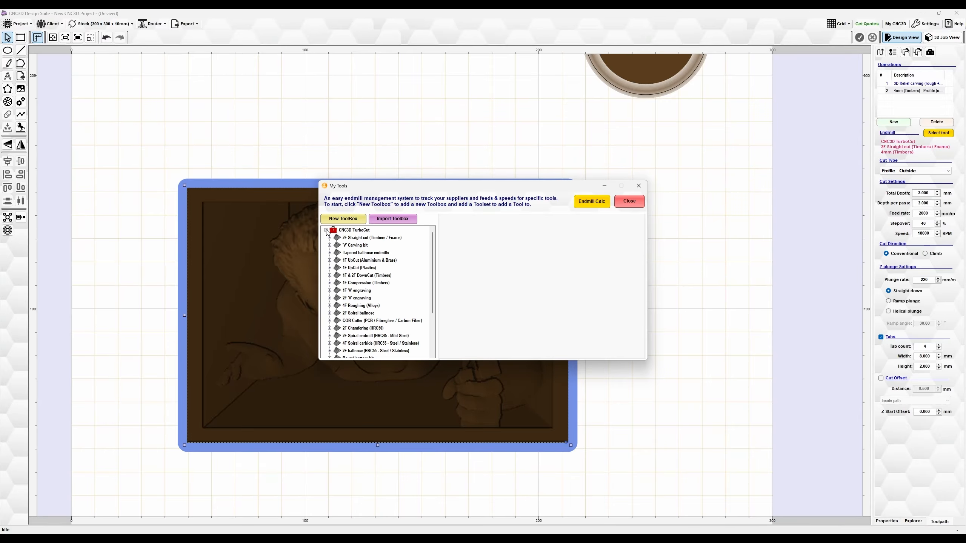
{"action": "double_click", "coordinate": [350, 245]}
{"action": "left_click", "coordinate": [356, 261]}
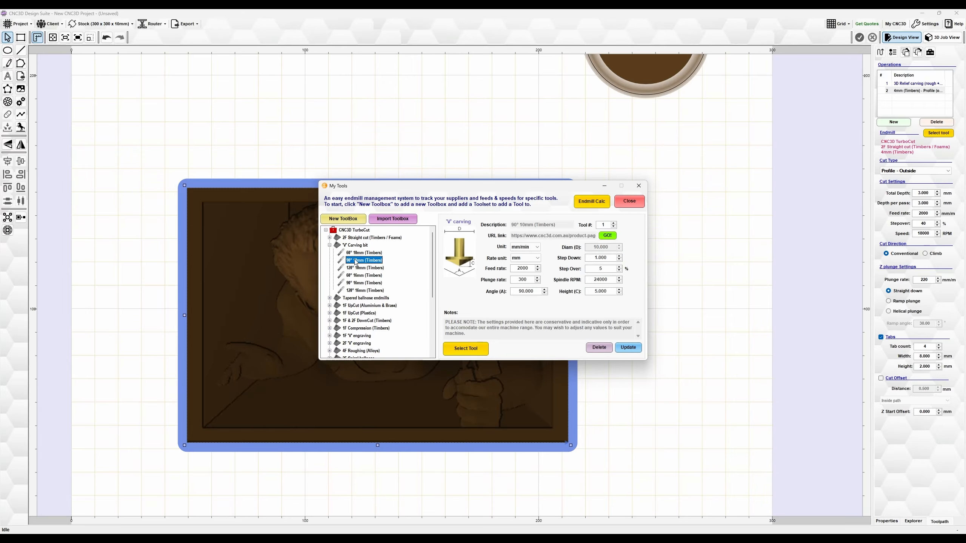
{"action": "left_click", "coordinate": [454, 348]}
{"action": "left_click", "coordinate": [511, 306]}
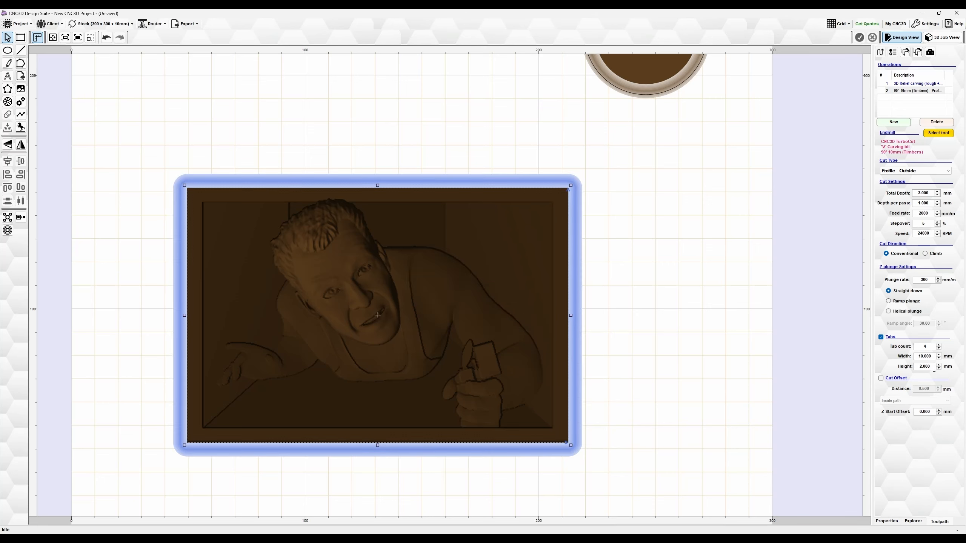
- Enable a 1 mm inside-path cut offset for the V-bit profile and set its total depth to 6 mm
{"action": "left_click", "coordinate": [888, 380]}
{"action": "left_click_drag", "start_coordinate": [923, 389], "coordinate": [948, 389]}
{"action": "double_click", "coordinate": [924, 193]}
{"action": "type", "text": "6"}
{"action": "key", "text": "Return"}
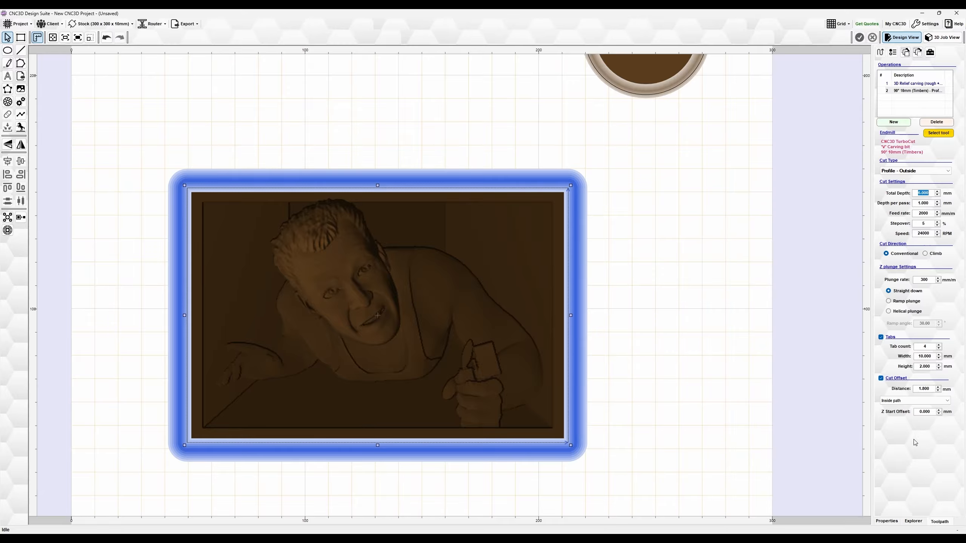
- Show the job in the 3D Cutting View and examine the bevelled corner of the relief's border up close
{"action": "left_click", "coordinate": [601, 375]}
{"action": "left_click", "coordinate": [514, 287]}
{"action": "left_click", "coordinate": [949, 38]}
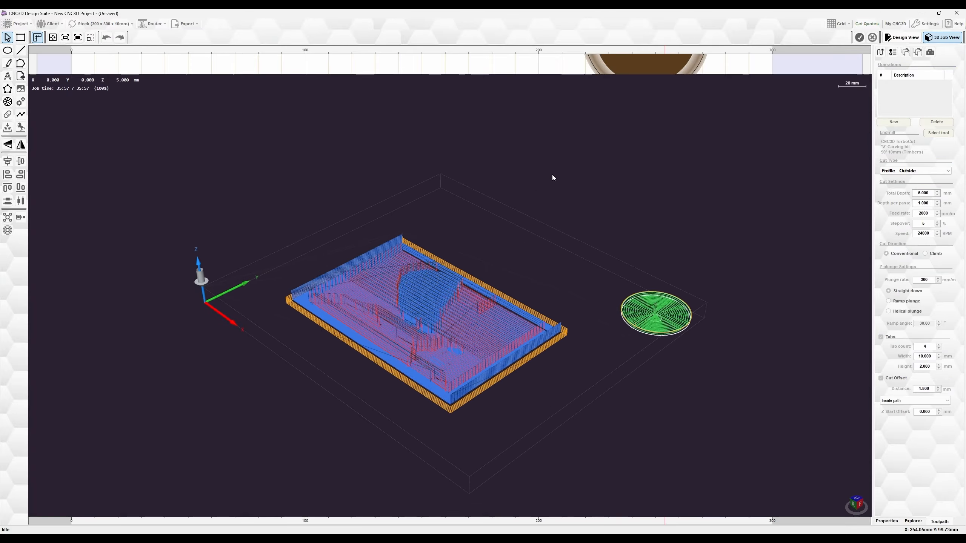
{"action": "scroll", "coordinate": [457, 308], "scroll_direction": "down", "scroll_amount": 2}
{"action": "left_click", "coordinate": [90, 51]}
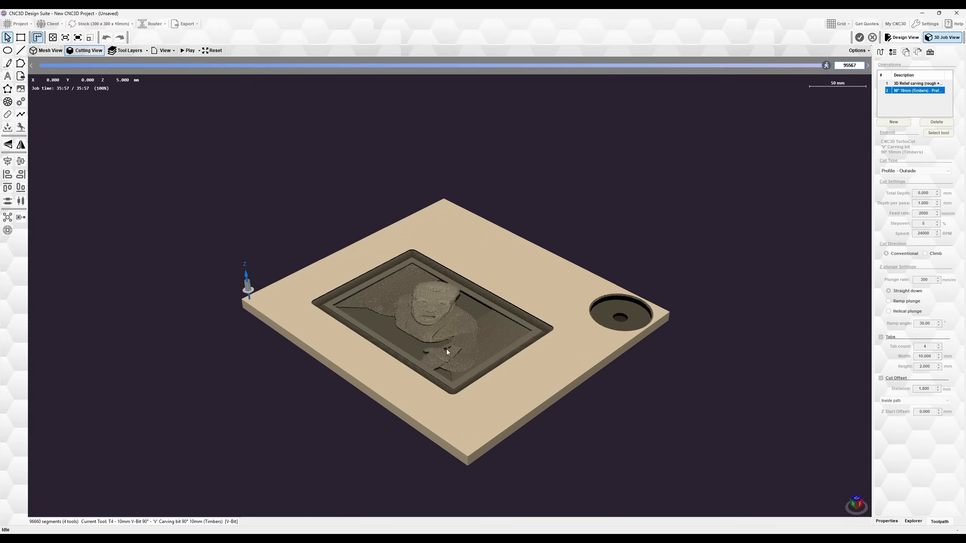
{"action": "scroll", "coordinate": [364, 325], "scroll_direction": "up", "scroll_amount": 2}
{"action": "scroll", "coordinate": [363, 323], "scroll_direction": "up", "scroll_amount": 1}
{"action": "scroll", "coordinate": [274, 309], "scroll_direction": "up", "scroll_amount": 3}
{"action": "middle_click_drag", "start_coordinate": [254, 269], "coordinate": [236, 248]}
{"action": "scroll", "coordinate": [233, 240], "scroll_direction": "up", "scroll_amount": 5}
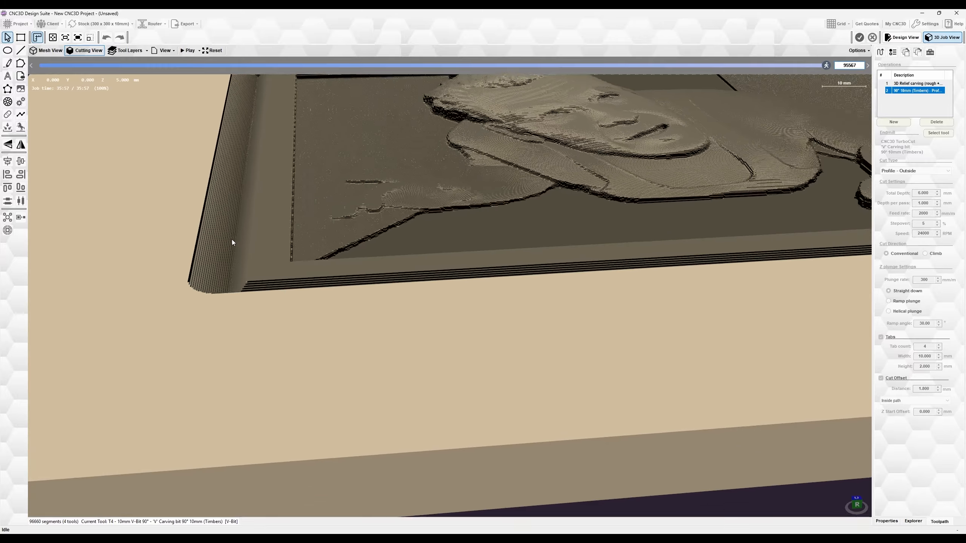
- Examine the whole carved relief and its bevelled V-bit border from several angles in the 3D cutting preview
{"action": "scroll", "coordinate": [228, 202], "scroll_direction": "down", "scroll_amount": 3}
{"action": "middle_click_drag", "start_coordinate": [228, 202], "coordinate": [384, 153]}
{"action": "middle_click_drag", "start_coordinate": [446, 172], "coordinate": [446, 274]}
{"action": "right_click_drag", "start_coordinate": [446, 274], "coordinate": [445, 295]}
{"action": "scroll", "coordinate": [442, 295], "scroll_direction": "down", "scroll_amount": 3}
{"action": "middle_click_drag", "start_coordinate": [442, 294], "coordinate": [108, 281]}
{"action": "middle_click_drag", "start_coordinate": [241, 309], "coordinate": [390, 301]}
{"action": "scroll", "coordinate": [394, 298], "scroll_direction": "up", "scroll_amount": 3}
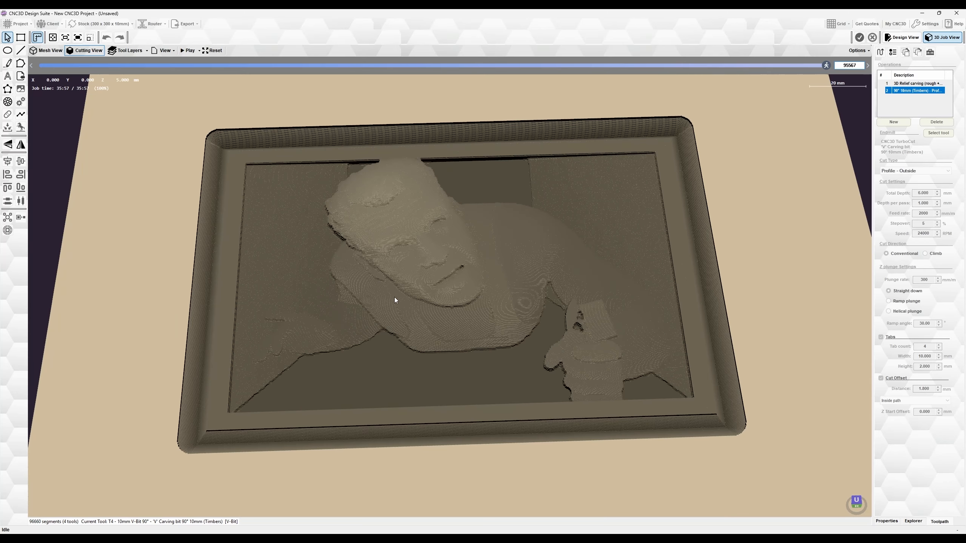
{"action": "scroll", "coordinate": [389, 285], "scroll_direction": "up", "scroll_amount": 2}
- Return to the Design View and add a third operation to the relief with the Pocket cut type
{"action": "left_click", "coordinate": [872, 40]}
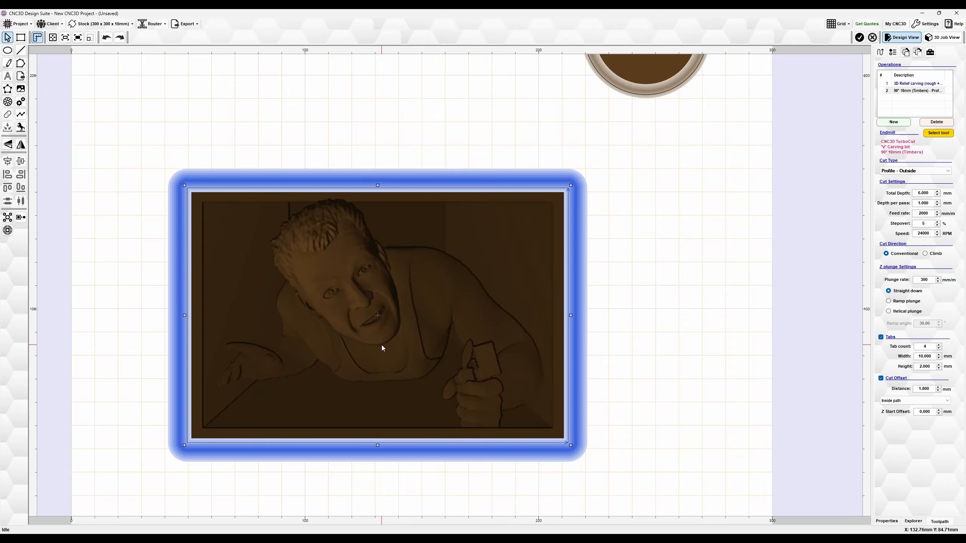
{"action": "left_click", "coordinate": [904, 123]}
{"action": "left_click", "coordinate": [906, 172]}
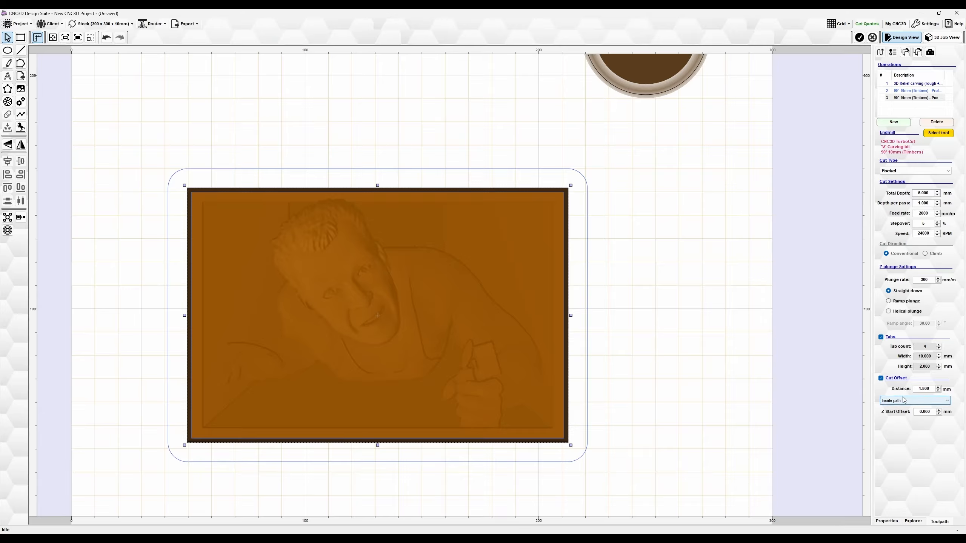
- Set the relief pocket's inside-path cut offset distance to 11 mm and give it a negative Z start offset
{"action": "left_click_drag", "start_coordinate": [922, 390], "coordinate": [965, 387]}
{"action": "left_click", "coordinate": [926, 412]}
{"action": "key", "text": "BackSpace"}
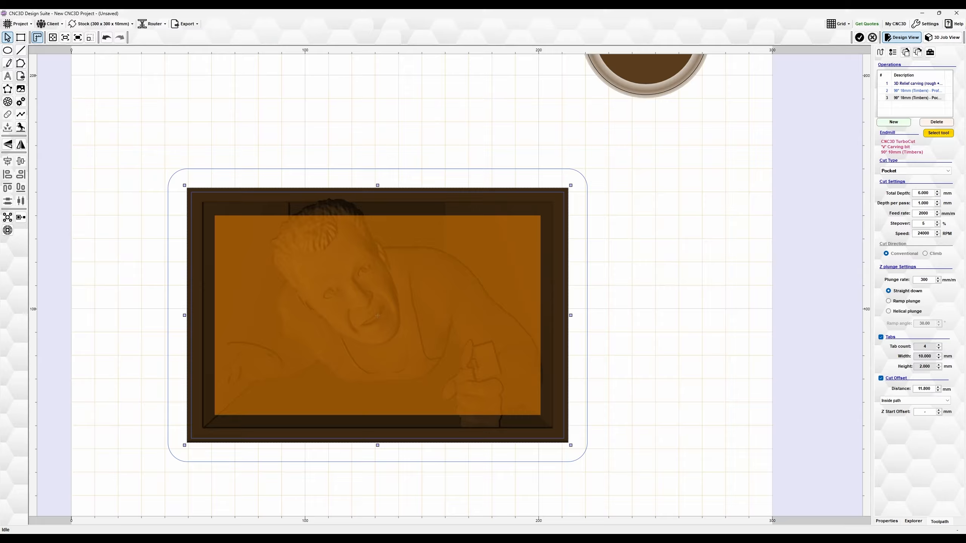
{"action": "key", "text": "Return"}
- Generate the 3D job preview and examine the V-bit pocket cut inside the bevelled border
{"action": "left_click", "coordinate": [942, 39]}
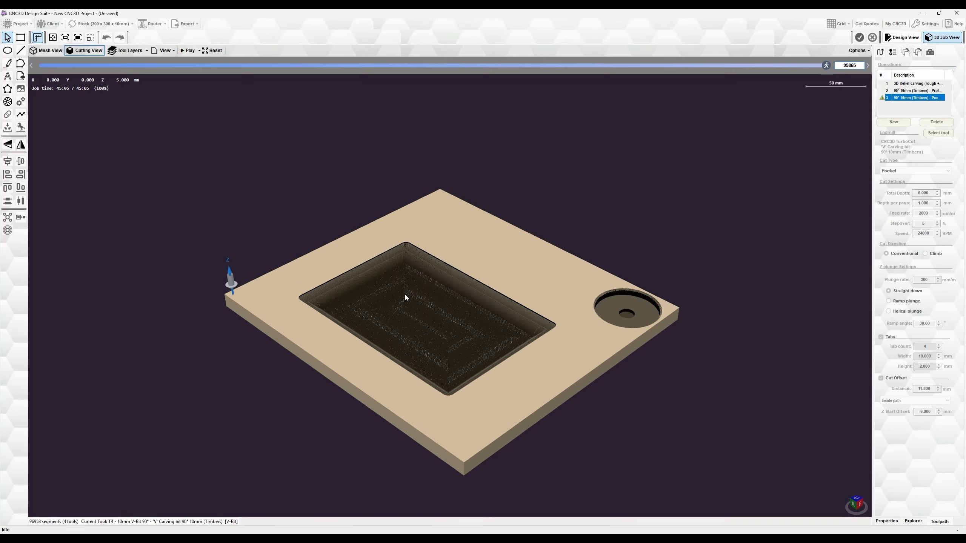
{"action": "scroll", "coordinate": [405, 335], "scroll_direction": "up", "scroll_amount": 5}
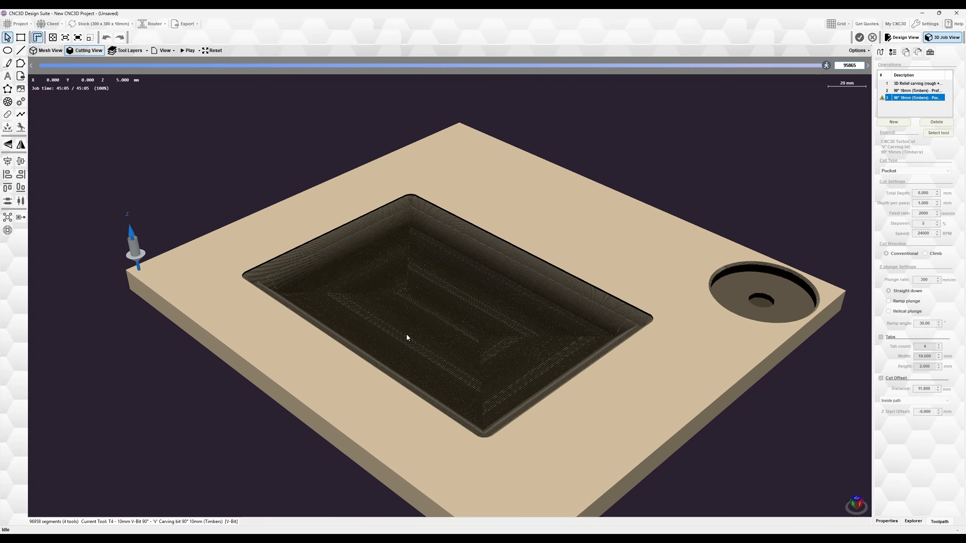
{"action": "mouse_move", "coordinate": [390, 328]}
{"action": "right_mouse_down"}
{"action": "mouse_move", "coordinate": [449, 308]}
{"action": "mouse_move", "coordinate": [496, 316]}
{"action": "mouse_move", "coordinate": [404, 325]}
{"action": "mouse_move", "coordinate": [414, 321]}
{"action": "right_mouse_up"}
- Change the relief pocket operation's tool to the 4mm (Timbers) bit from the 2F Straight cut (Timbers / Foams) toolset
{"action": "left_click", "coordinate": [902, 37]}
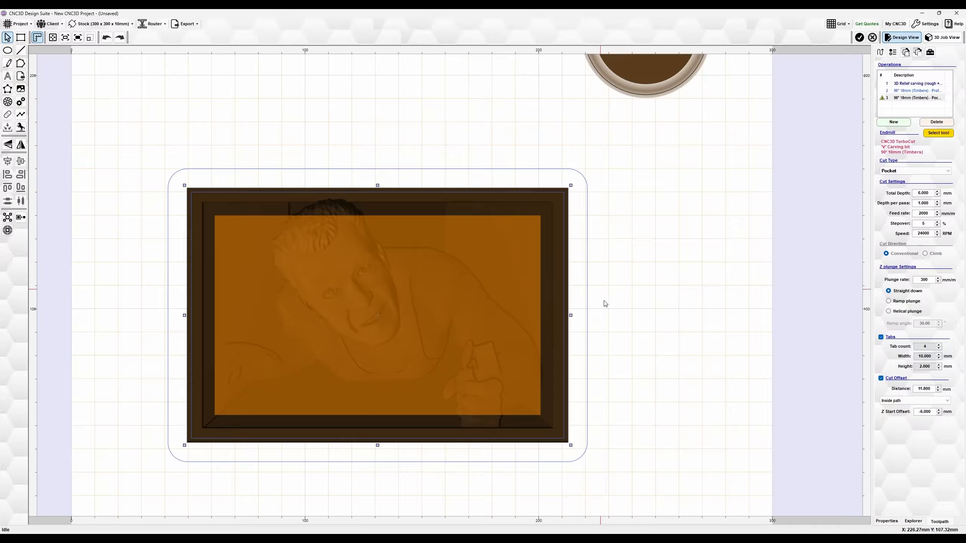
{"action": "left_click", "coordinate": [916, 98]}
{"action": "left_click", "coordinate": [942, 134]}
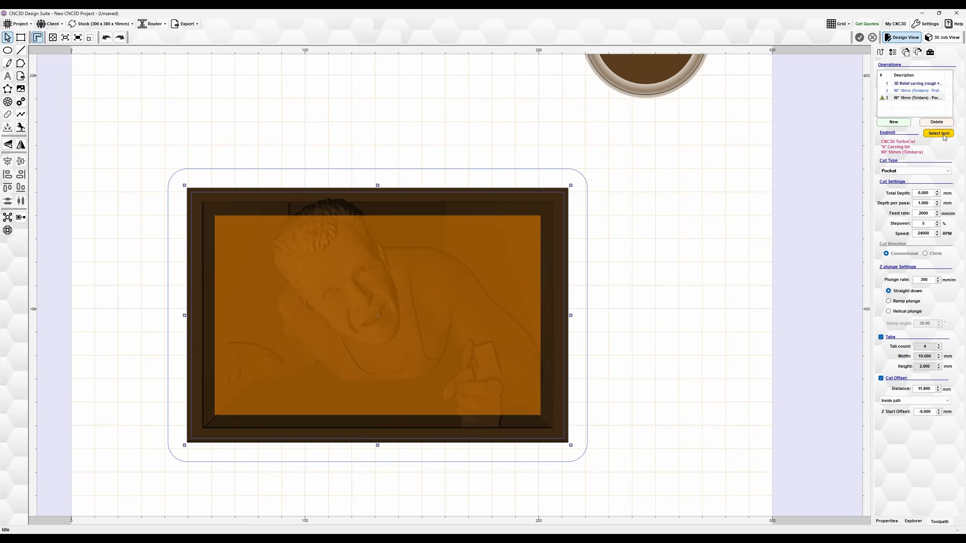
{"action": "double_click", "coordinate": [332, 231]}
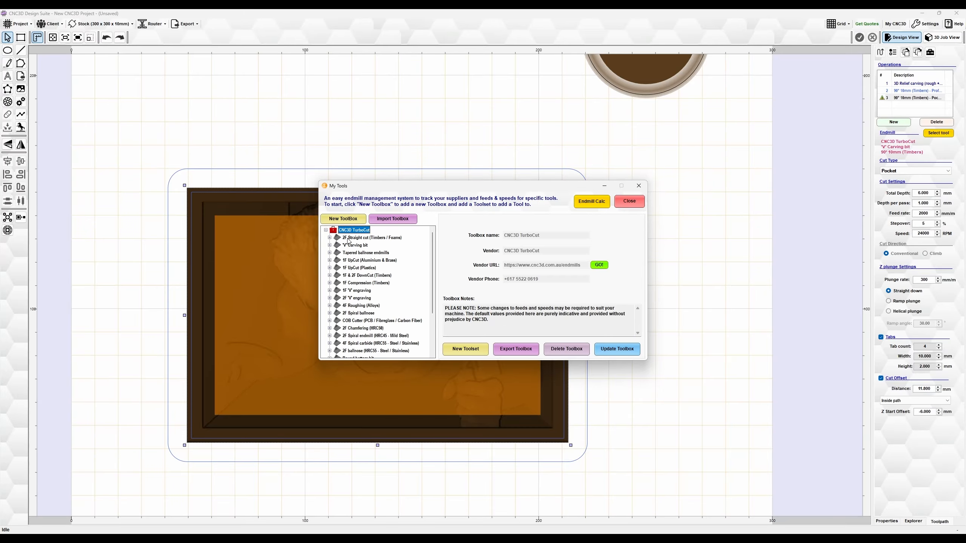
{"action": "double_click", "coordinate": [347, 238]}
{"action": "left_click", "coordinate": [354, 253]}
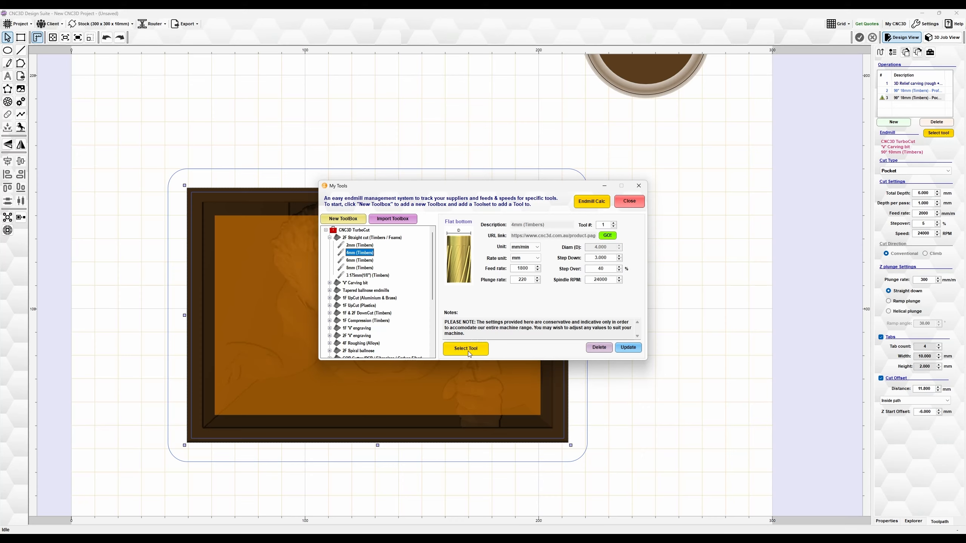
{"action": "left_click", "coordinate": [467, 348]}
{"action": "left_click", "coordinate": [513, 307]}
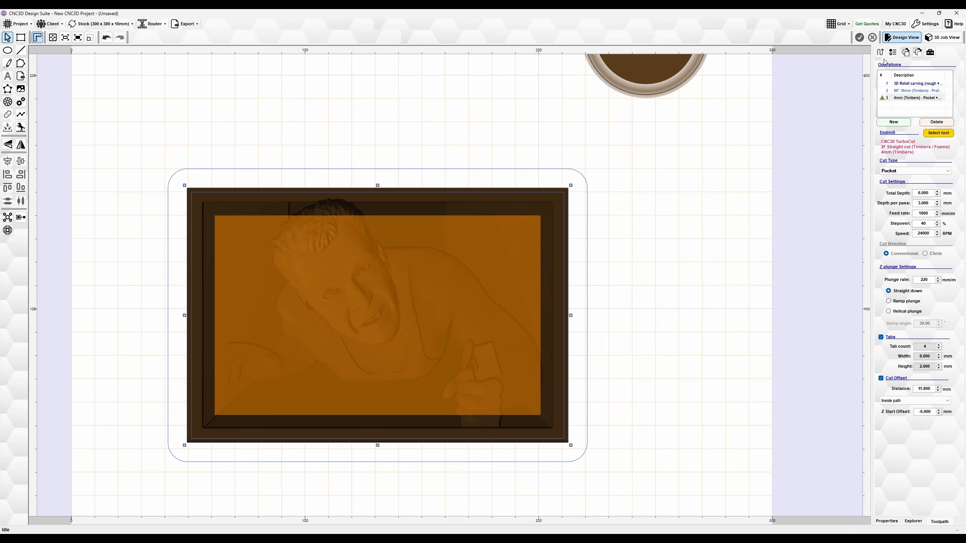
- Preview the job in 3D, examine the pocket cut with the straight bit, and return to the Design View with the relief deselected
{"action": "left_click", "coordinate": [944, 38]}
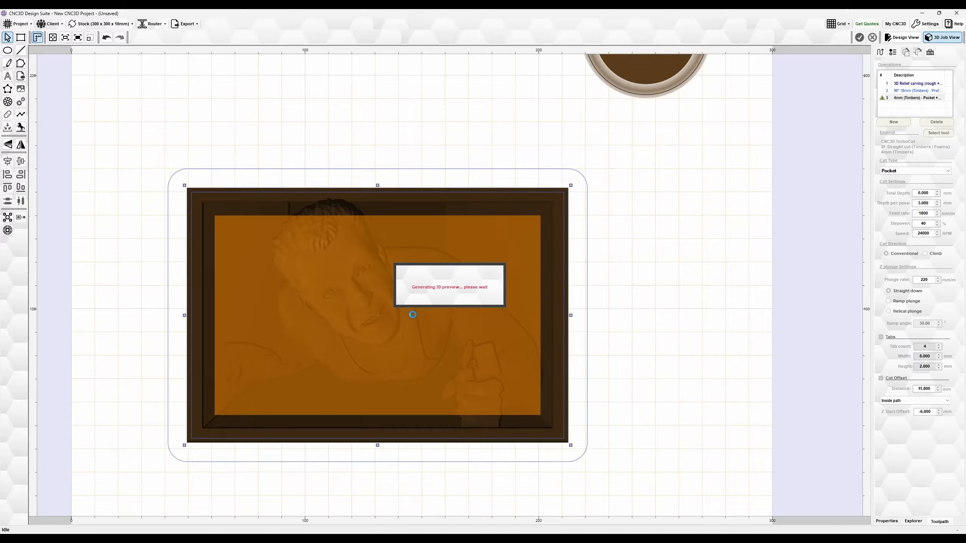
{"action": "scroll", "coordinate": [414, 303], "scroll_direction": "up", "scroll_amount": 5}
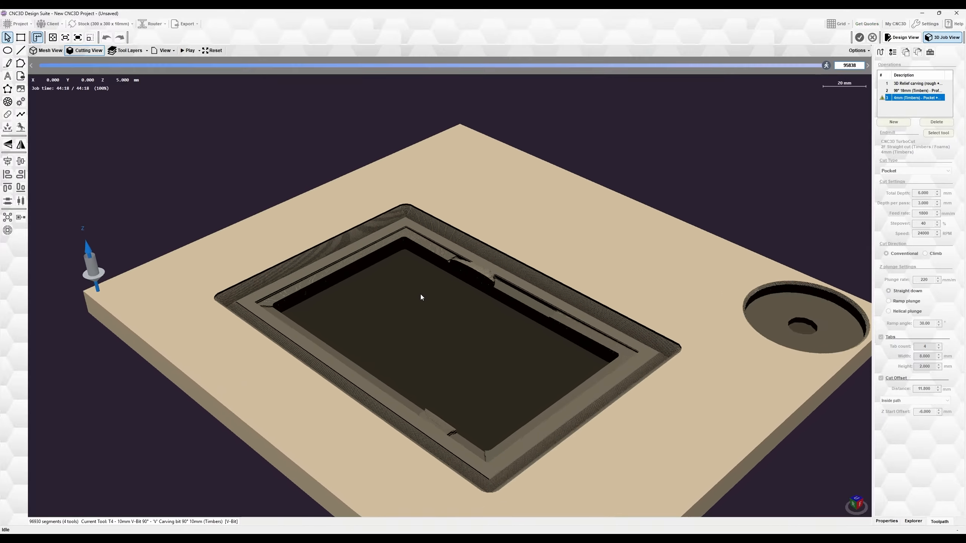
{"action": "mouse_move", "coordinate": [409, 287]}
{"action": "middle_mouse_down"}
{"action": "mouse_move", "coordinate": [472, 306]}
{"action": "mouse_move", "coordinate": [485, 321]}
{"action": "mouse_move", "coordinate": [456, 323]}
{"action": "mouse_move", "coordinate": [399, 279]}
{"action": "mouse_move", "coordinate": [455, 282]}
{"action": "middle_mouse_up"}
{"action": "scroll", "coordinate": [456, 282], "scroll_direction": "down", "scroll_amount": 3}
{"action": "scroll", "coordinate": [502, 263], "scroll_direction": "up", "scroll_amount": 2}
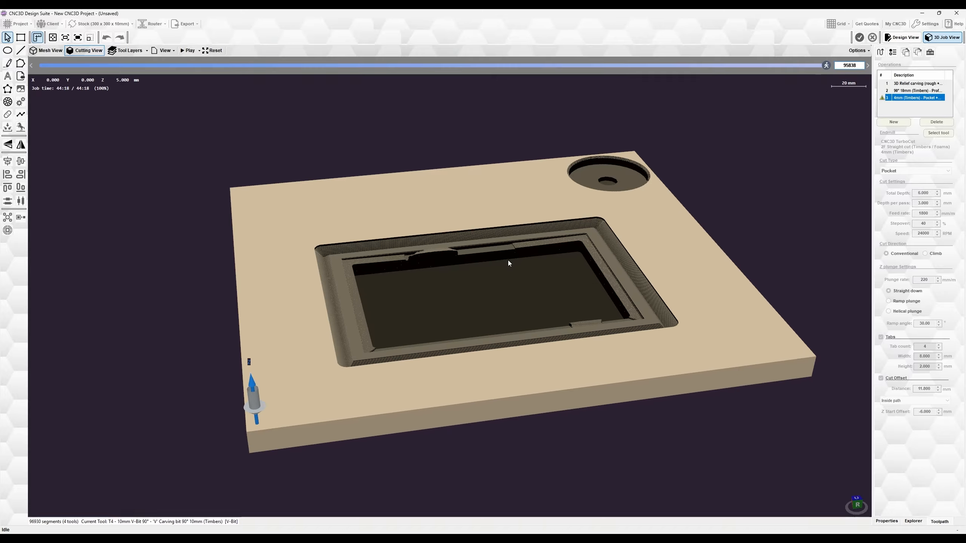
{"action": "middle_click_drag", "start_coordinate": [506, 264], "coordinate": [506, 264]}
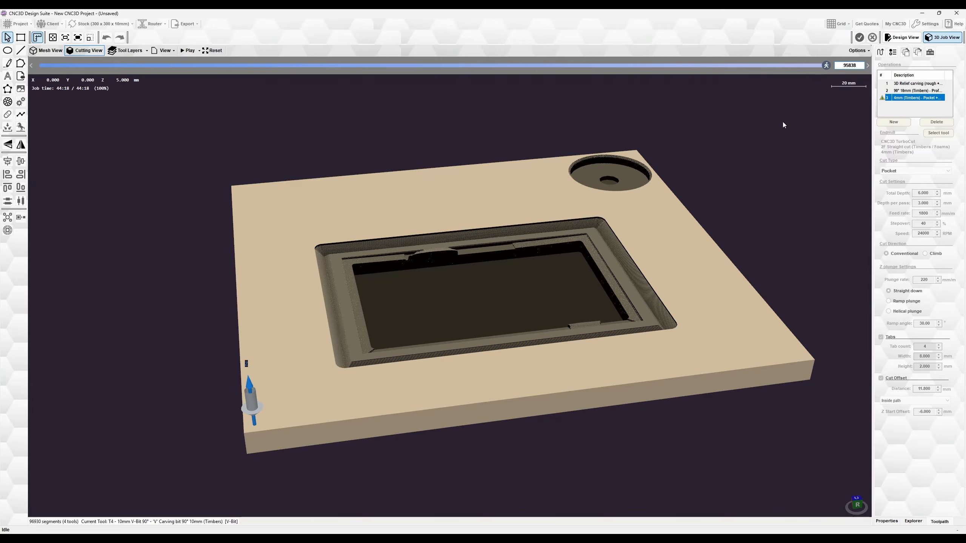
{"action": "left_click", "coordinate": [902, 37]}
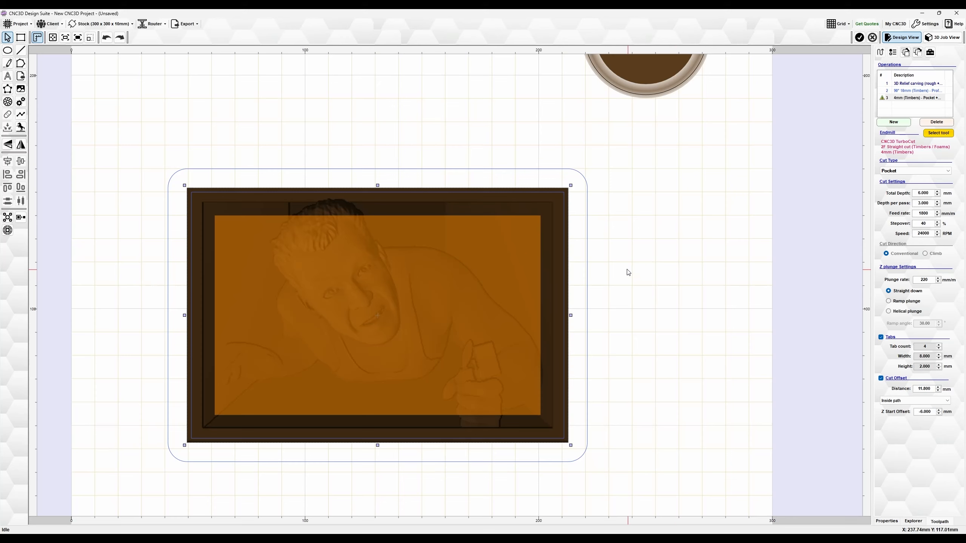
{"action": "left_click", "coordinate": [661, 285]}
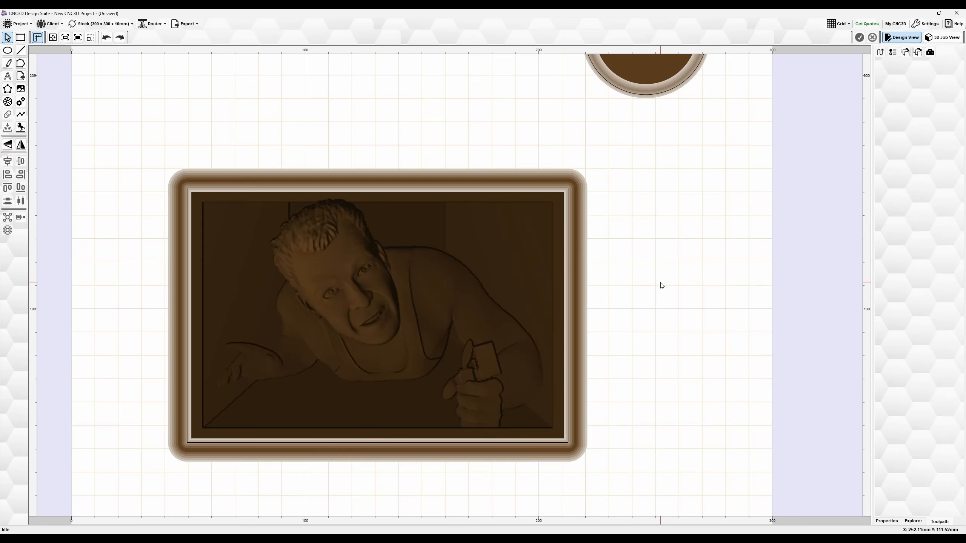